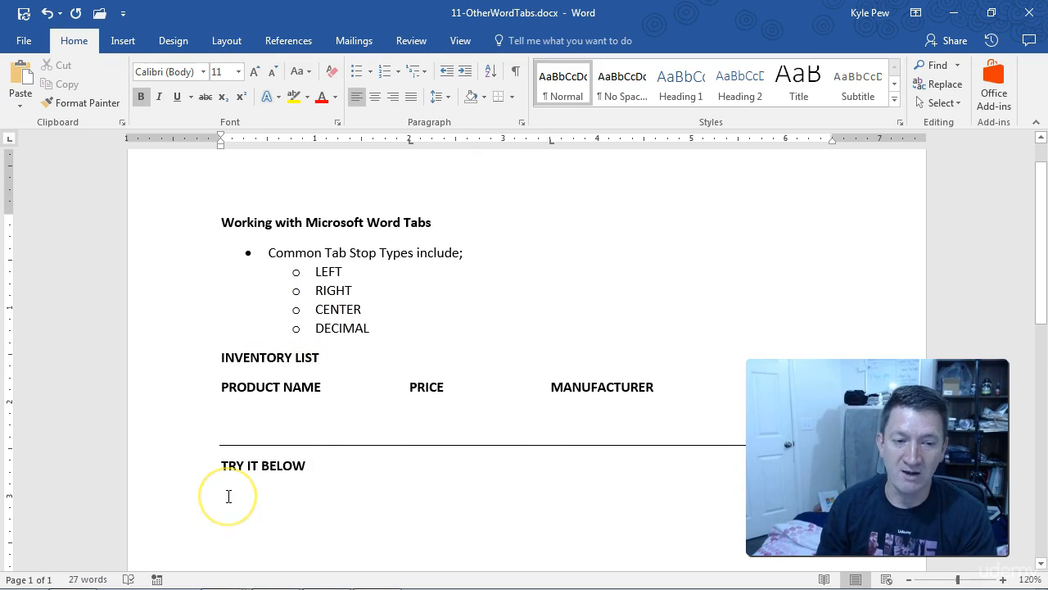
- Start a new line below the TRY IT BELOW heading and select the PRODUCT NAME, PRICE and MANUFACTURER header row
click(316, 466)
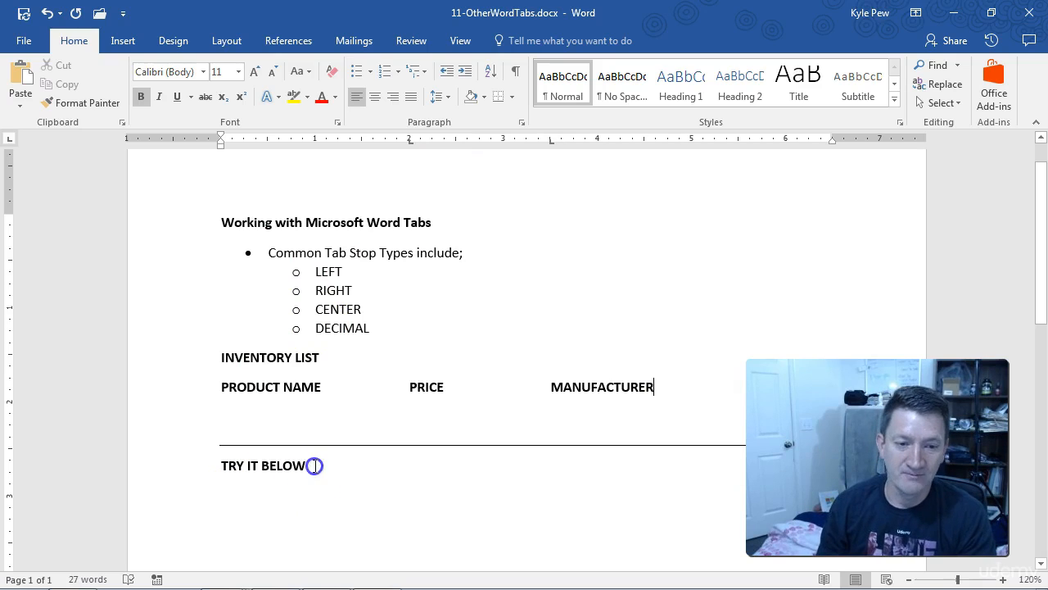
key(Return)
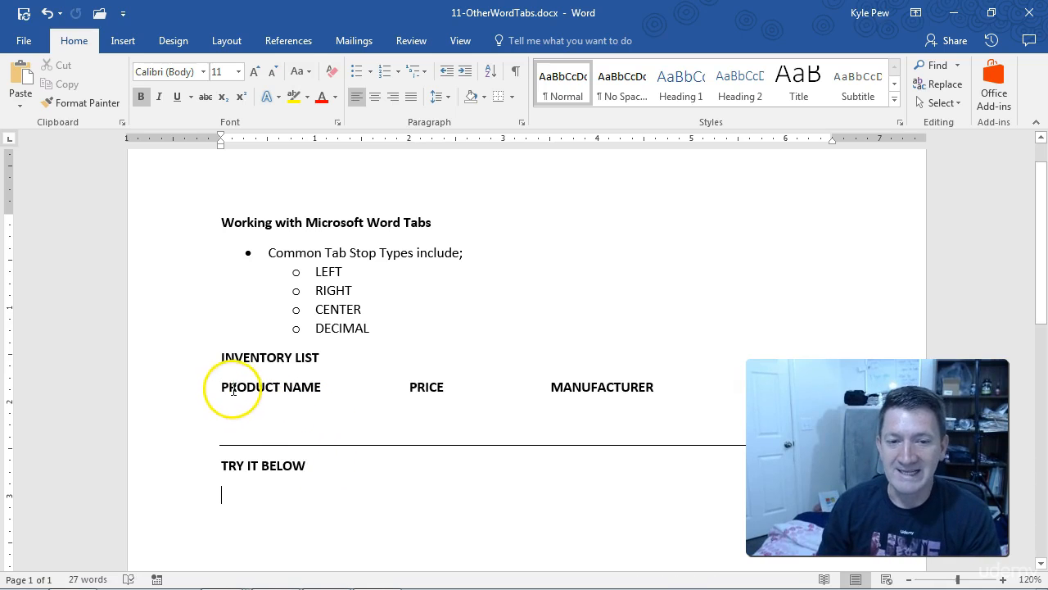
drag(653, 388, 226, 388)
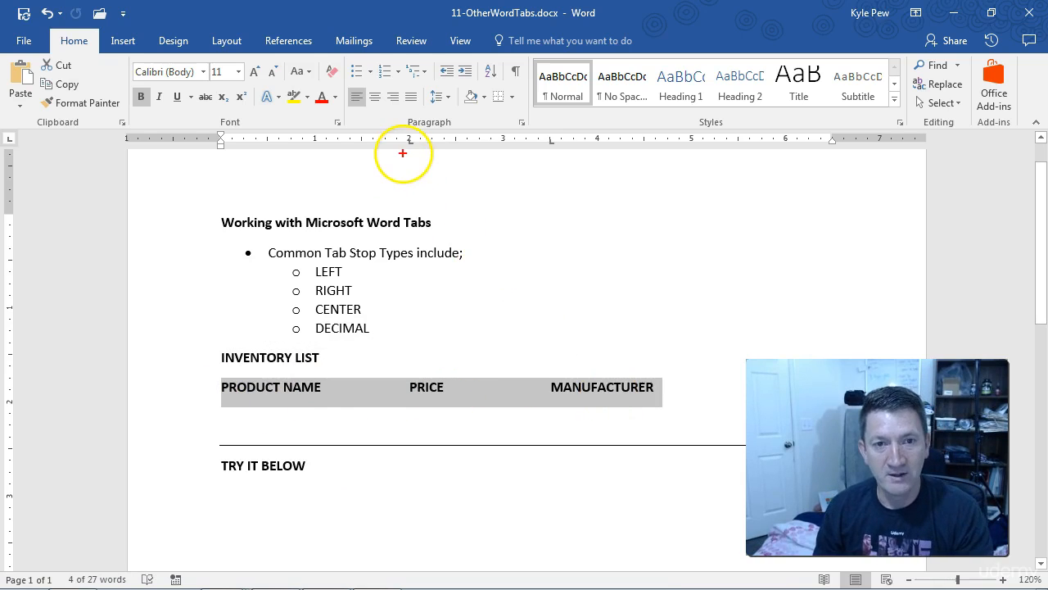
drag(566, 182, 580, 211)
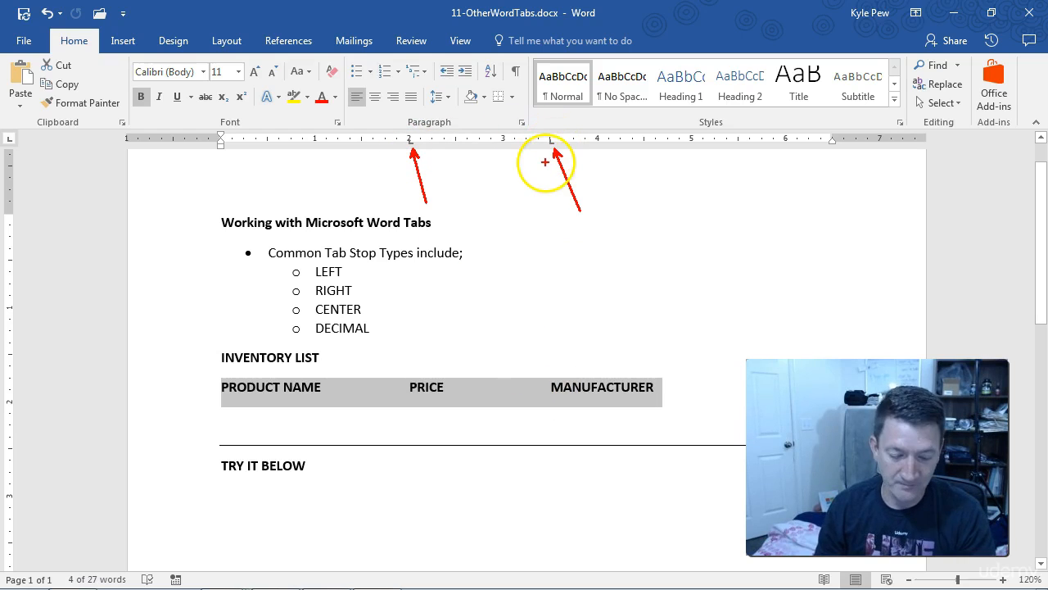
- Add an inventory row under the headers with Oranges, 3.00 and Florida, each aligned to the existing tab stops
click(665, 389)
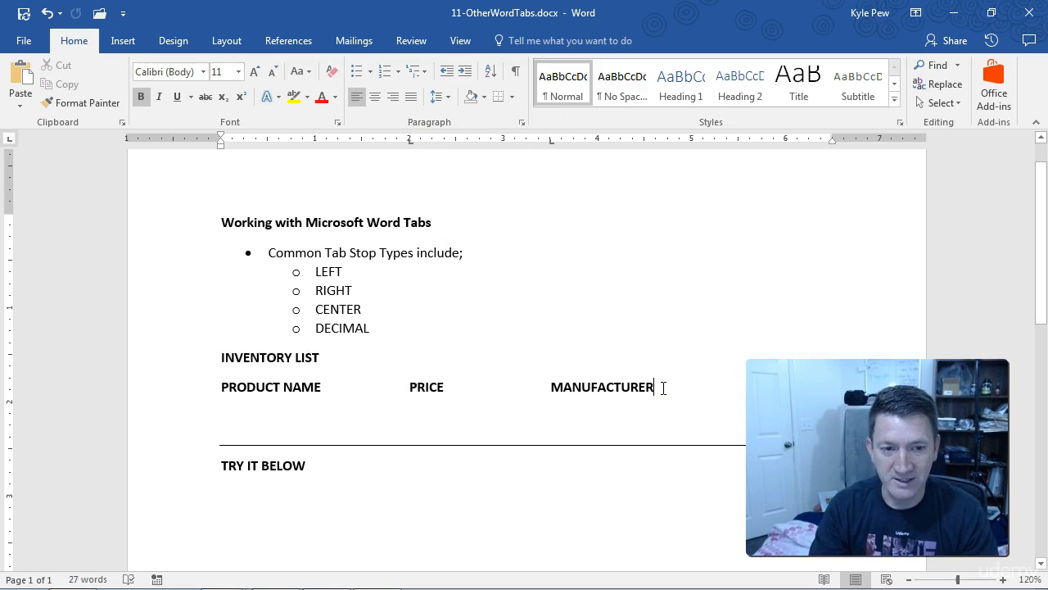
key(Return)
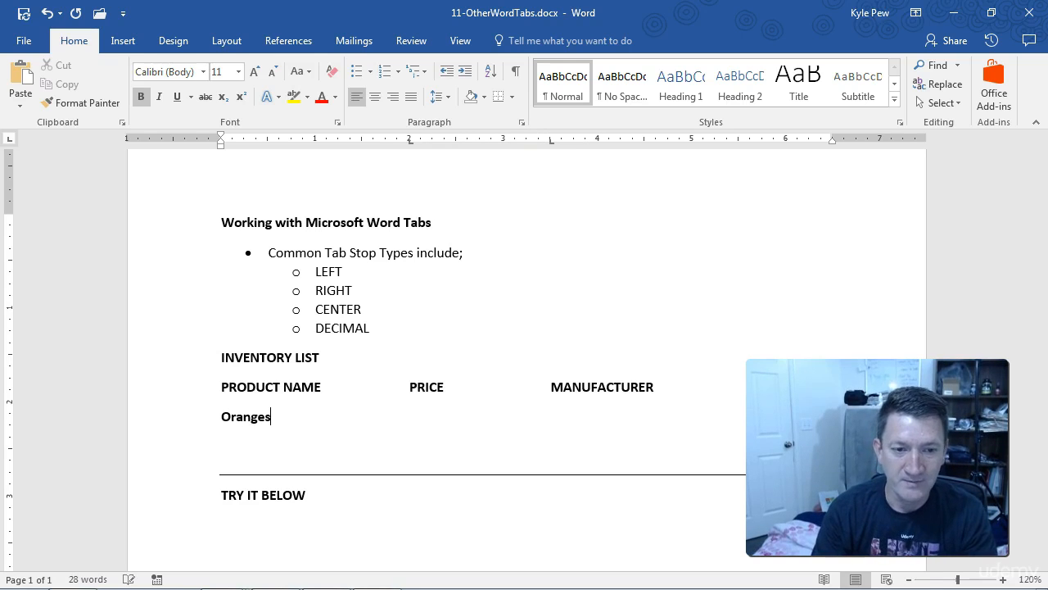
key(Tab)
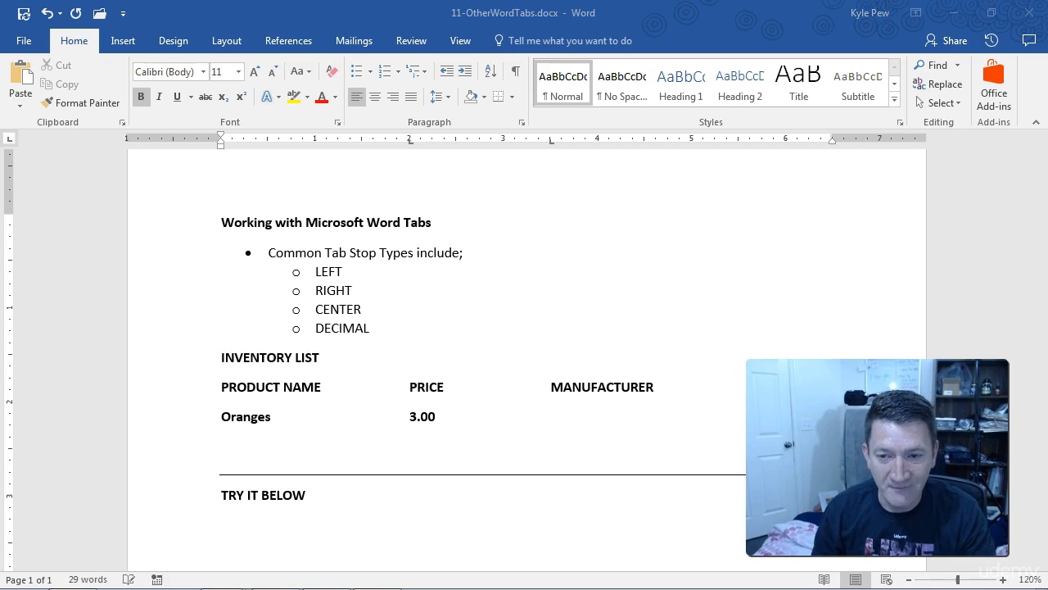
key(ctrl+2)
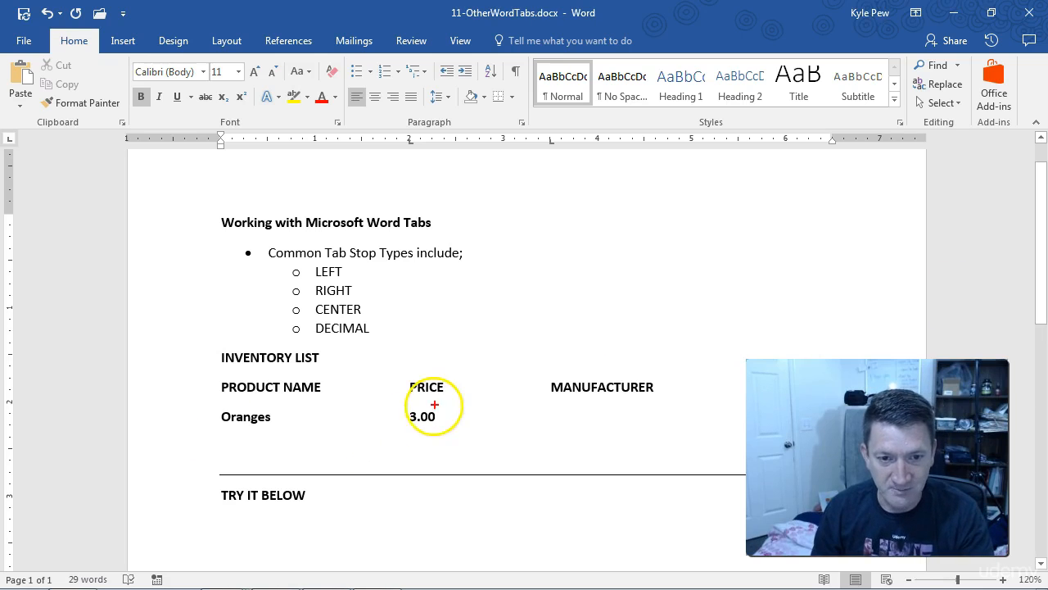
drag(410, 378, 411, 433)
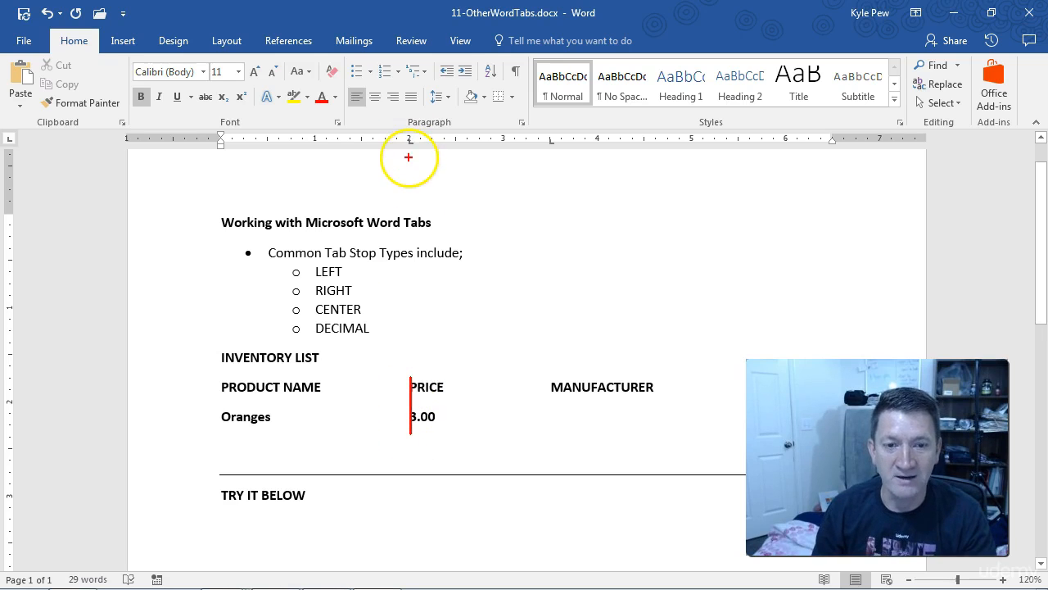
key(Escape)
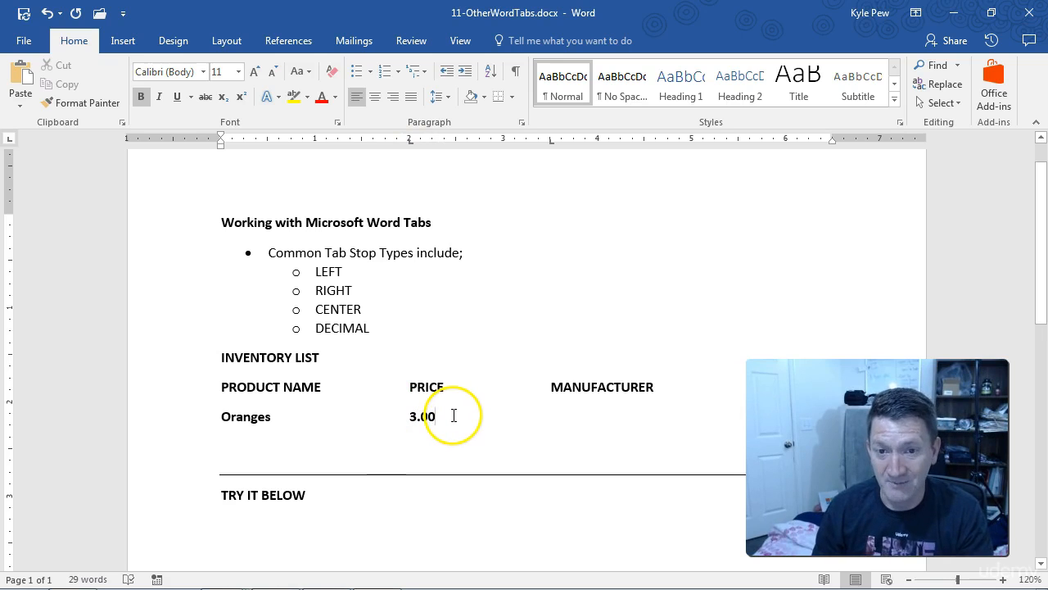
key(Tab)
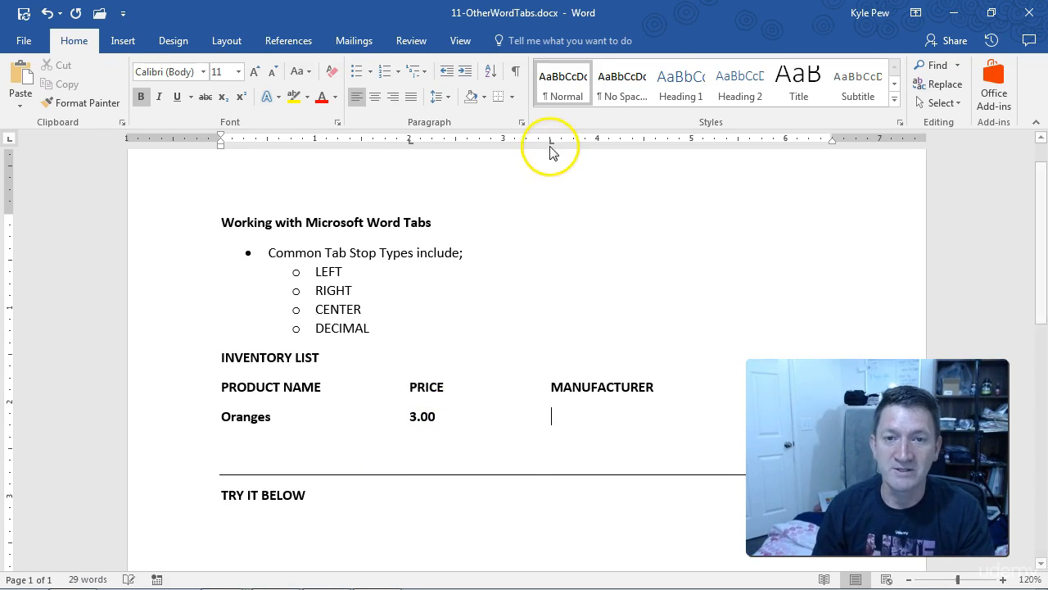
text(Florida)
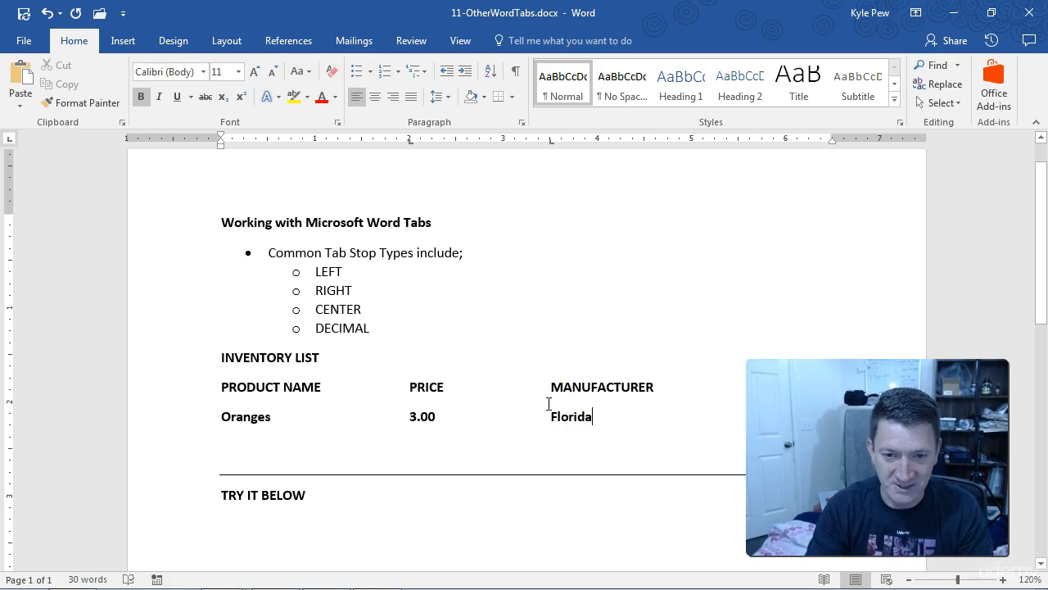
- Undo the text entered in the Oranges row, keeping the new line below the headers
key(ctrl+z)
key(ctrl+z)
key(ctrl+z)
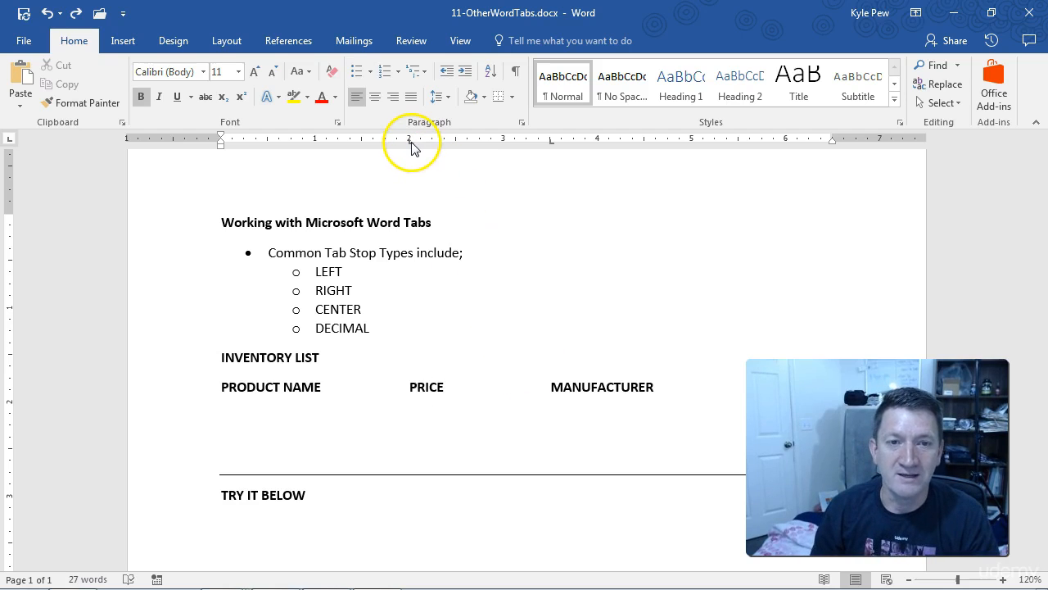
- Remove the left tab stops at 2 and 3.5 inches from the empty row below the headers
drag(412, 144, 412, 164)
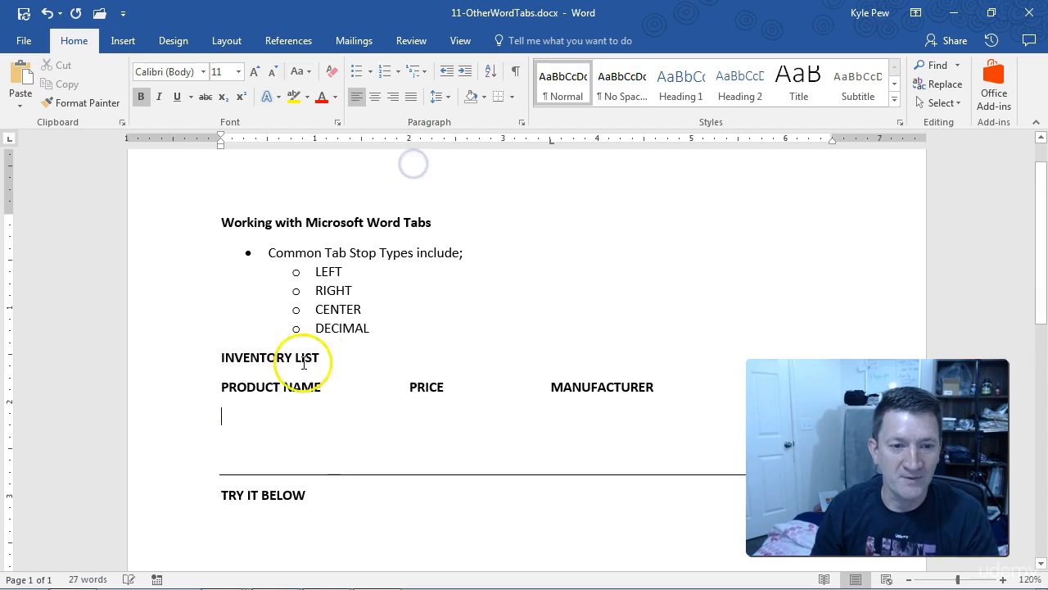
drag(550, 144, 552, 185)
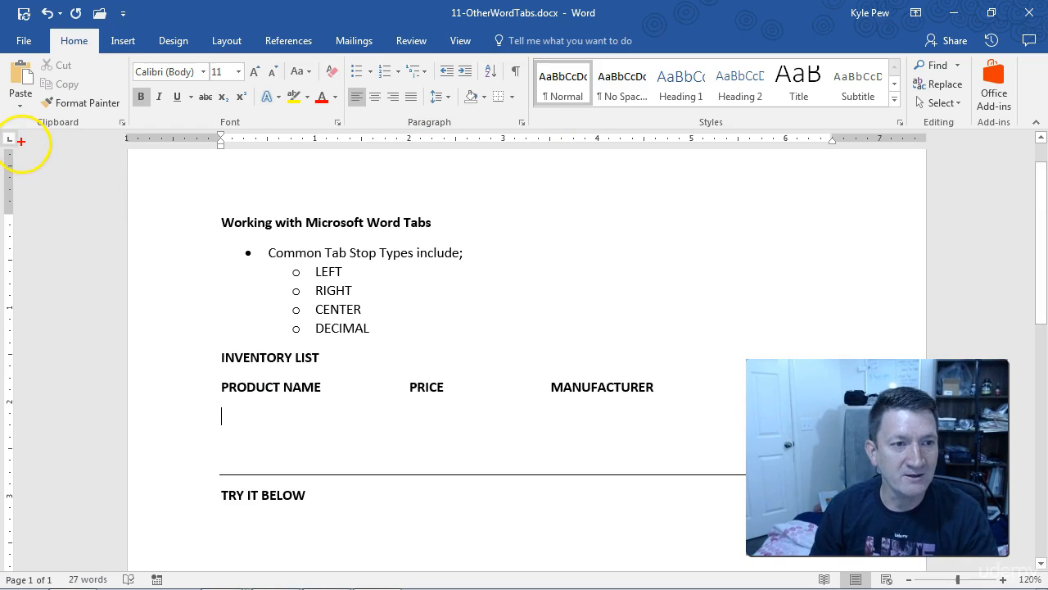
drag(20, 142, 174, 232)
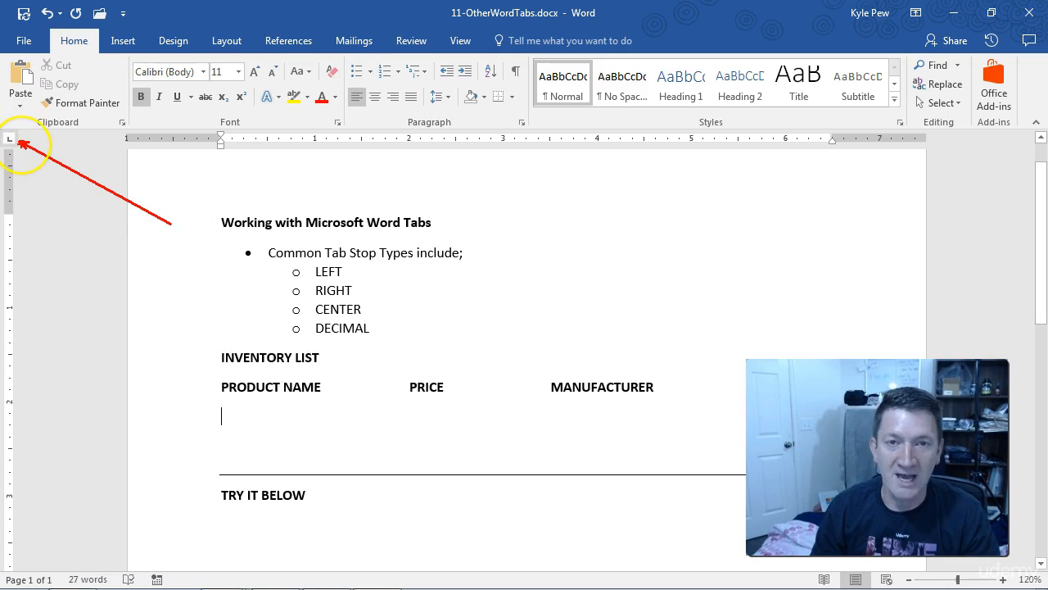
key(Escape)
- Cycle through the ruler's available tab stop types to review the options
click(11, 143)
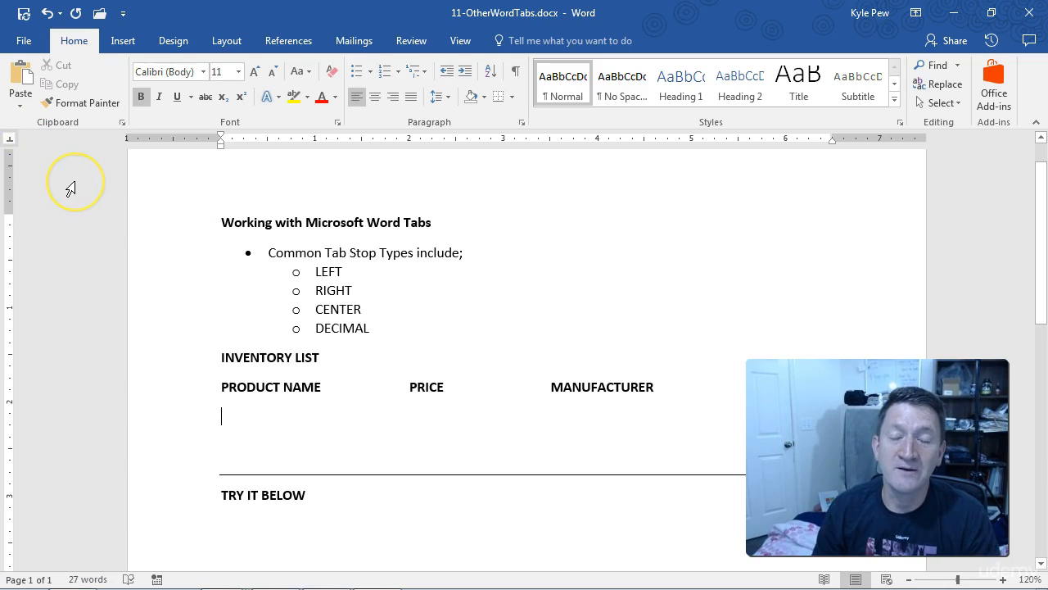
click(12, 142)
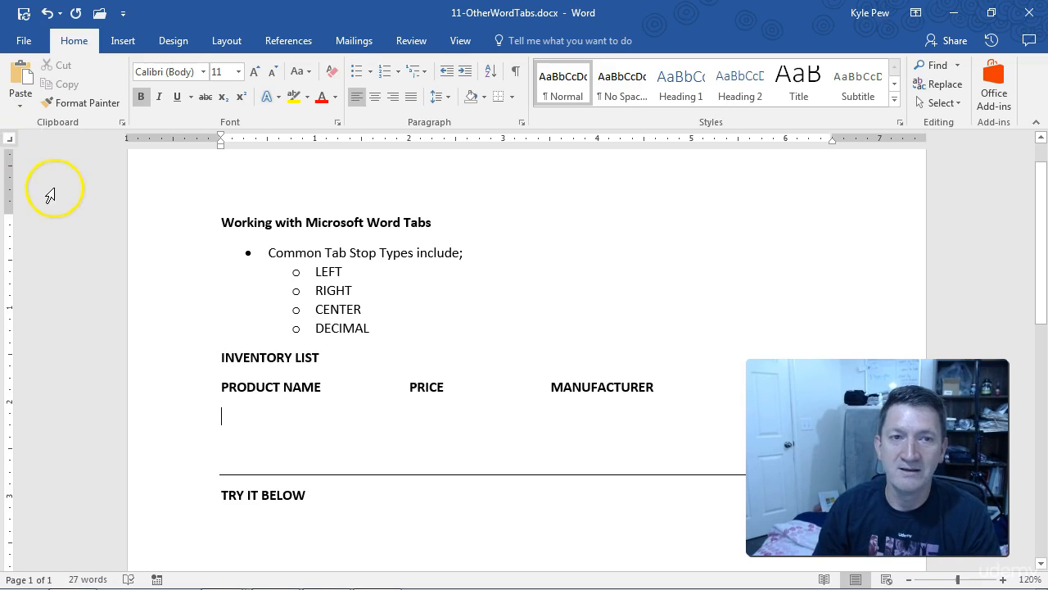
click(11, 143)
click(12, 146)
click(11, 142)
click(13, 143)
click(10, 142)
click(10, 142)
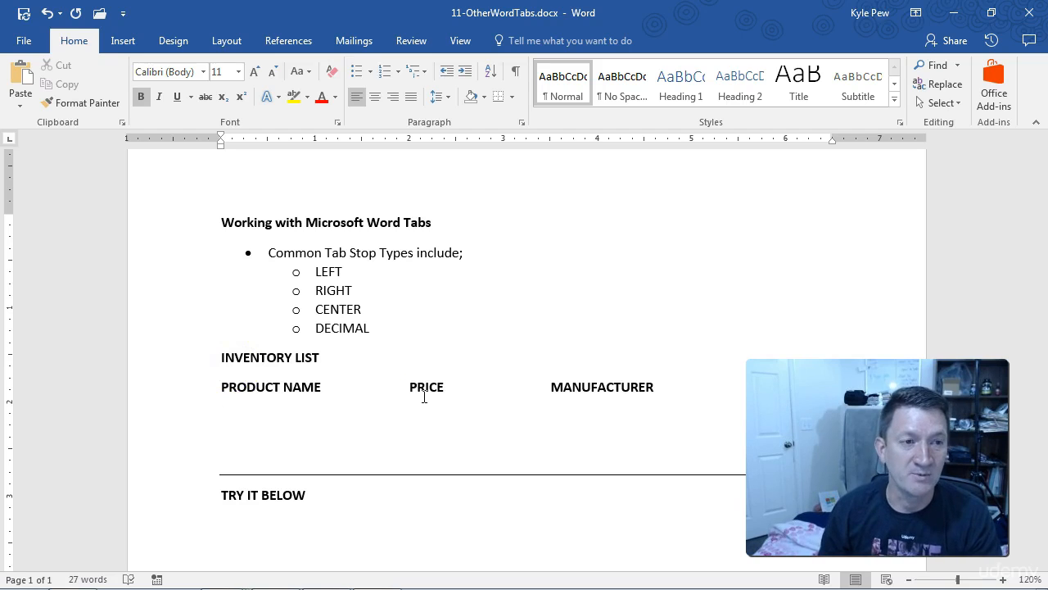
- Place a decimal tab stop at about 2.25 inches for the empty inventory row
click(12, 141)
click(10, 141)
click(11, 141)
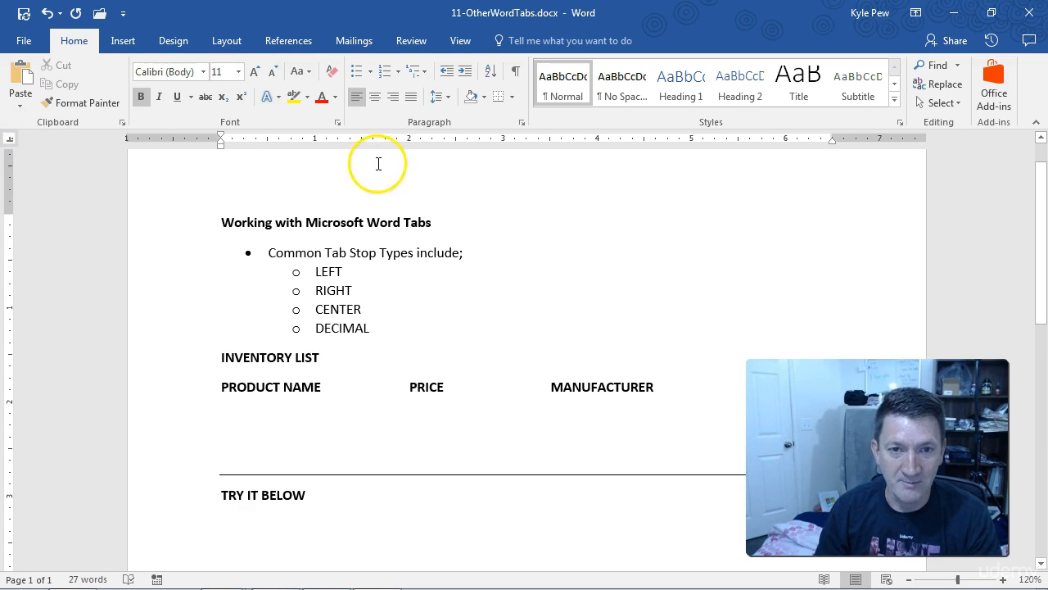
click(432, 140)
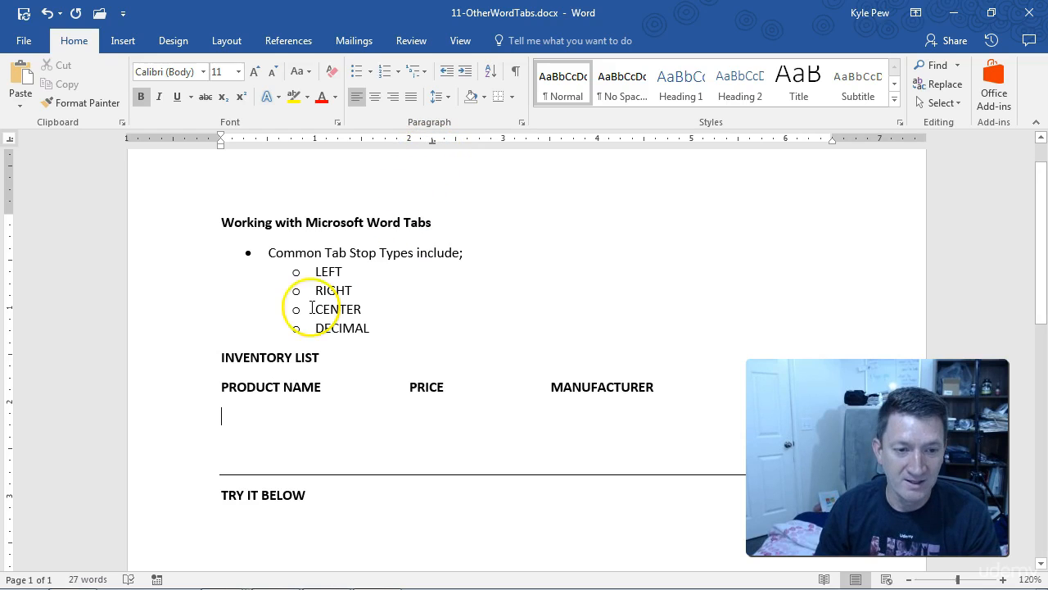
- Enter Oranges as the product name and 3.25 as its price at the decimal tab stop
click(234, 418)
text(Oranges)
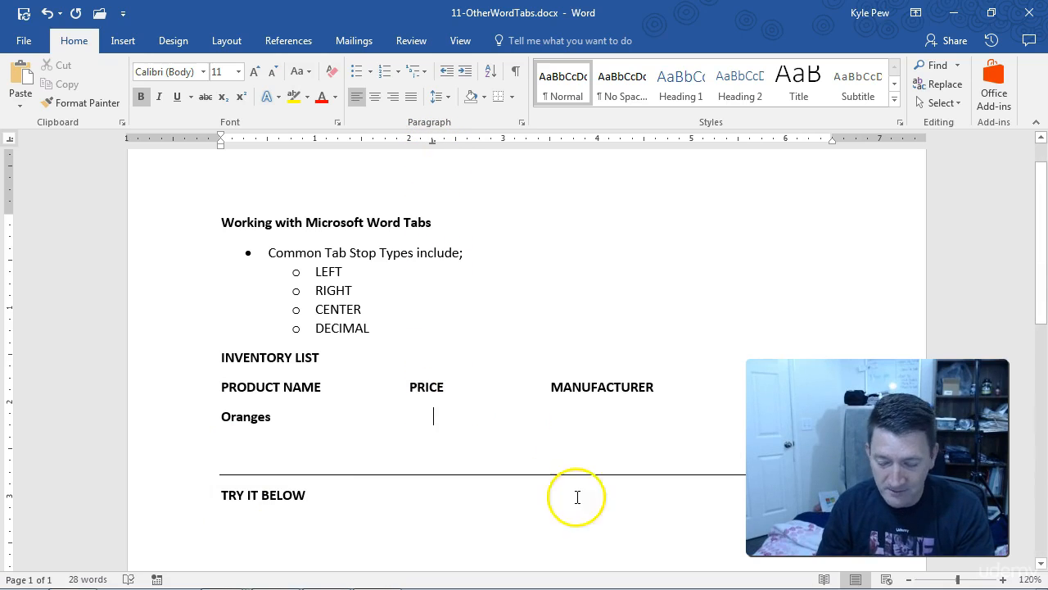
mouse_move(794, 586)
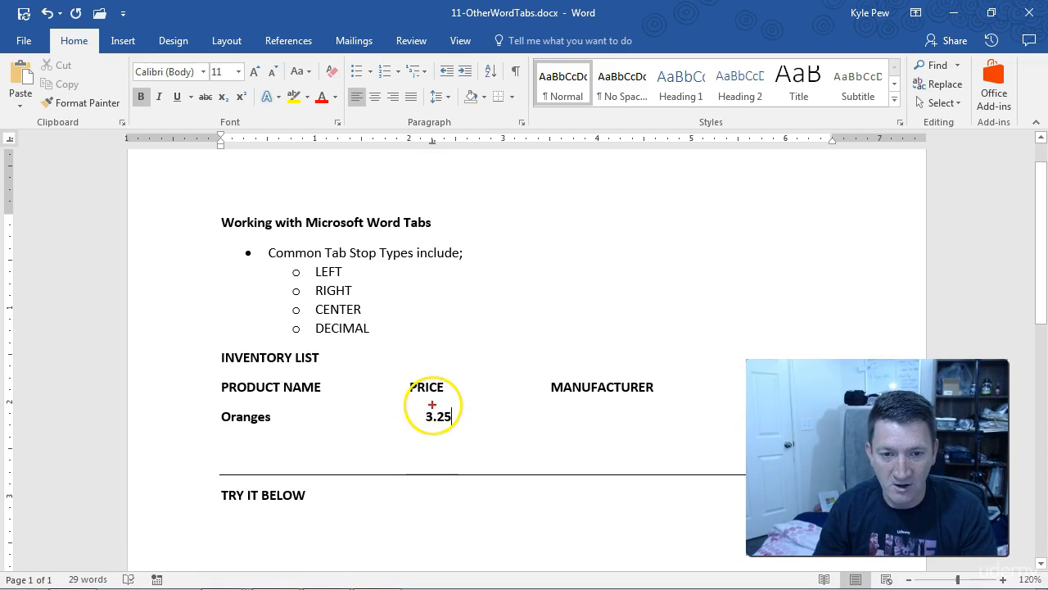
drag(434, 431, 434, 464)
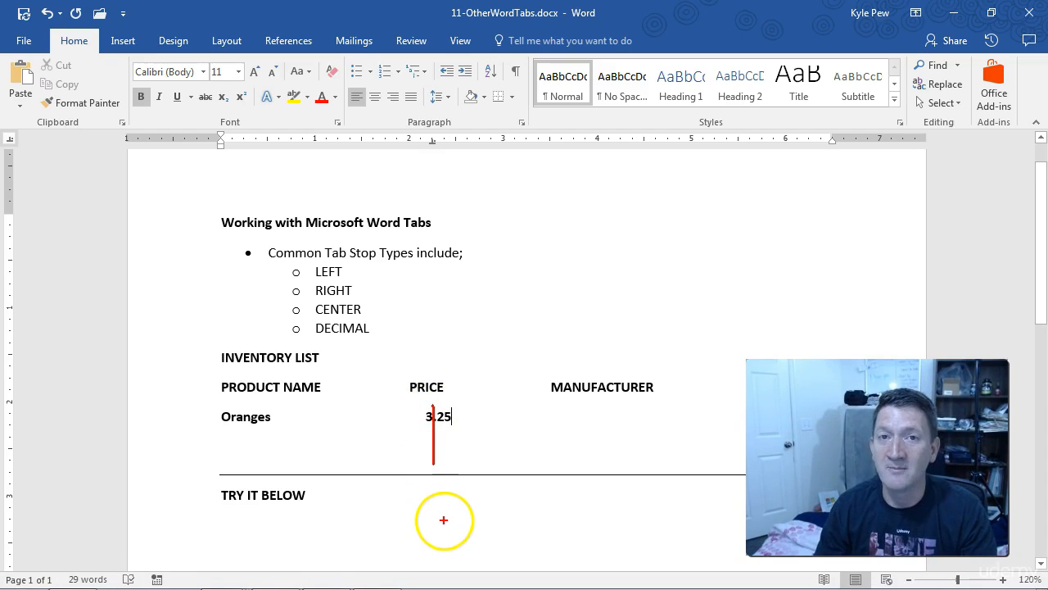
key(Escape)
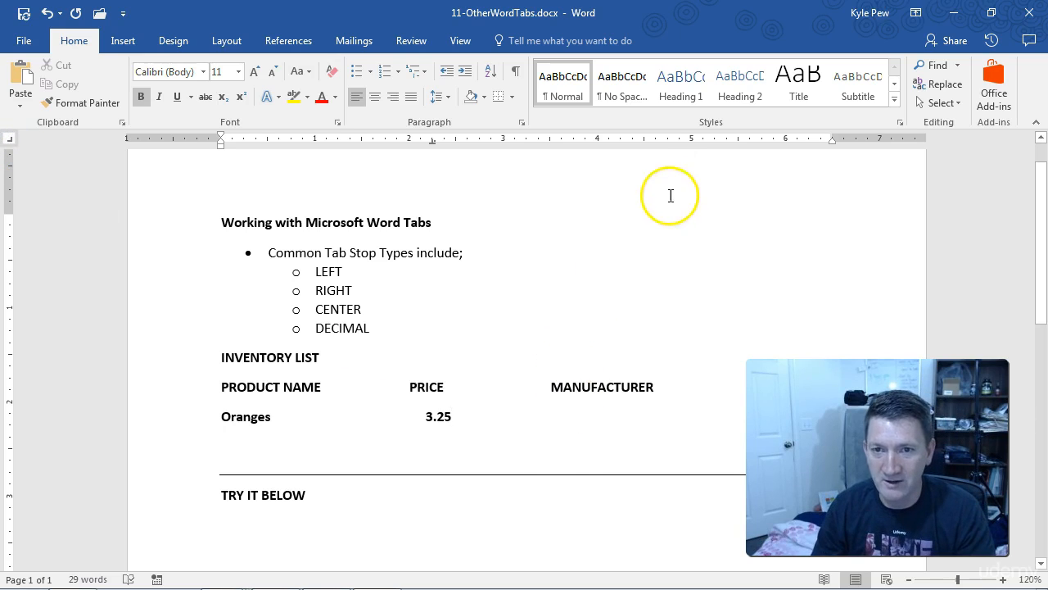
- Enter Florida as the Oranges manufacturer at a new right tab stop and set that stop at about 4.5 inches
click(661, 140)
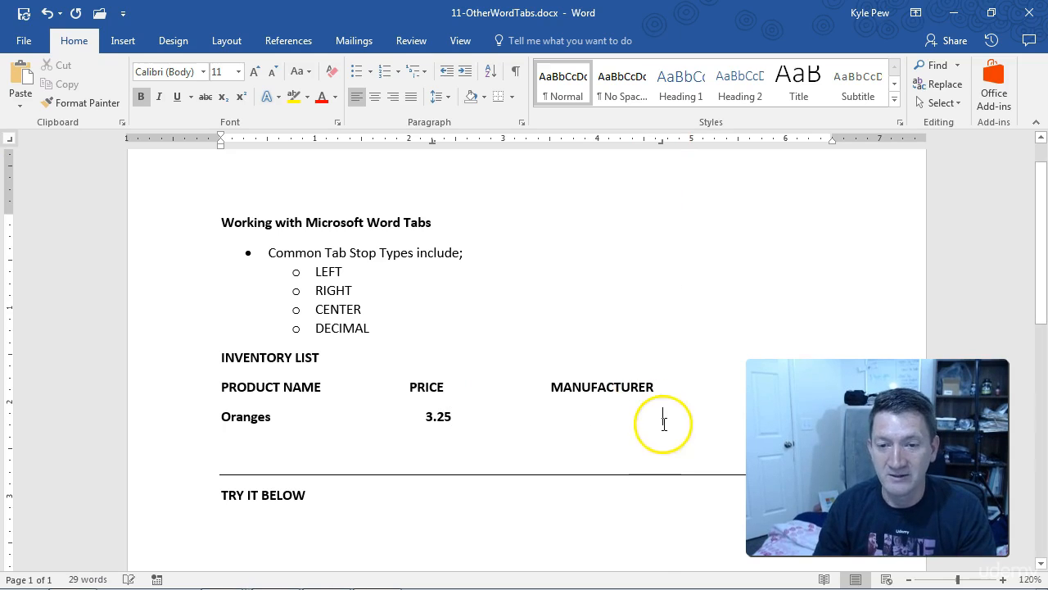
text(Florida)
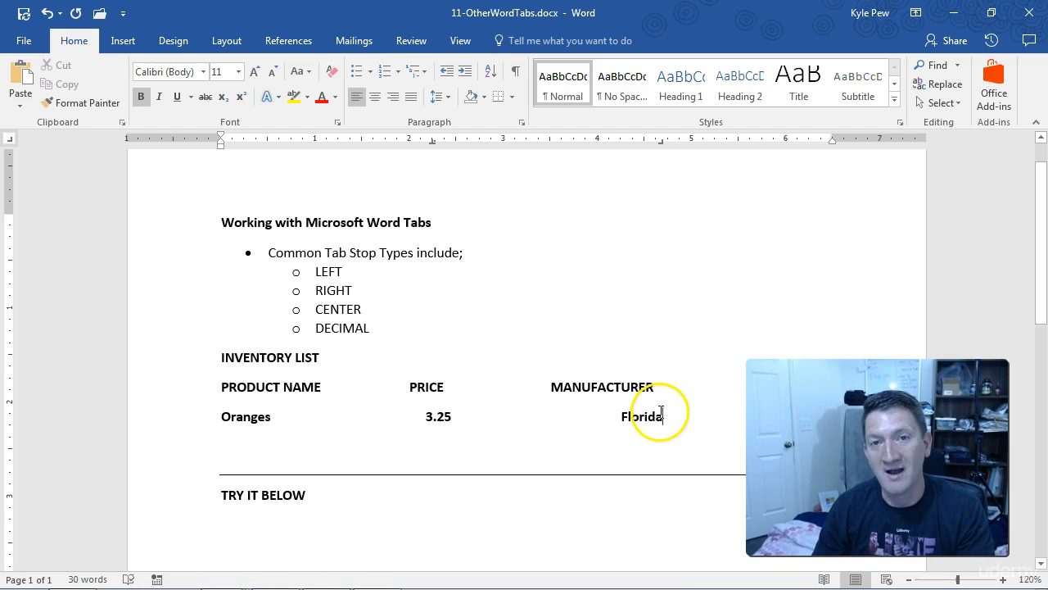
drag(661, 141, 653, 143)
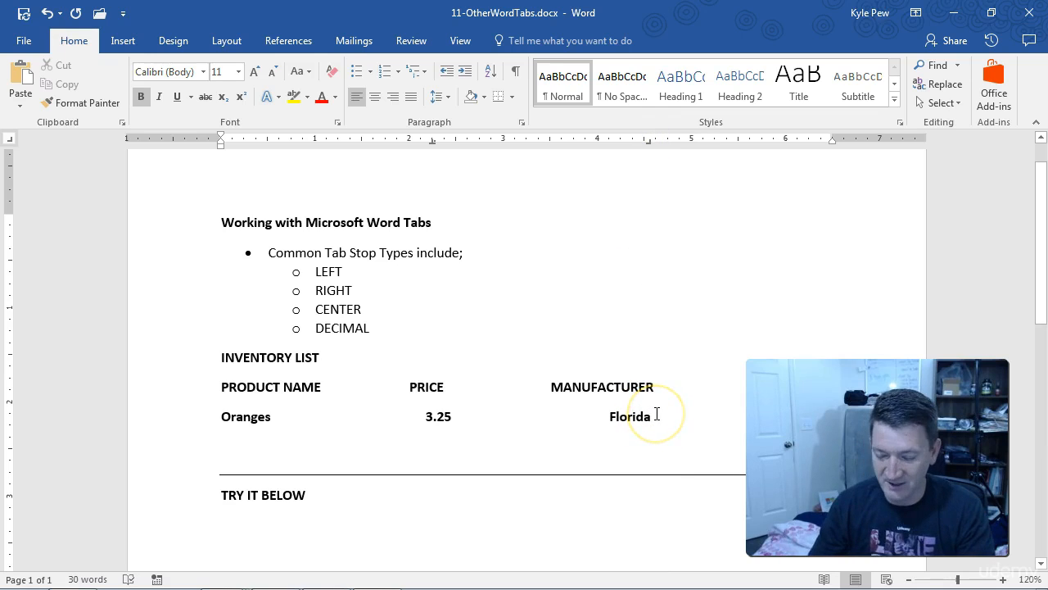
- Add a second inventory row with Grapes, price 10.75 and manufacturer Napa, CA, aligned to the row's tab stops
key(Return)
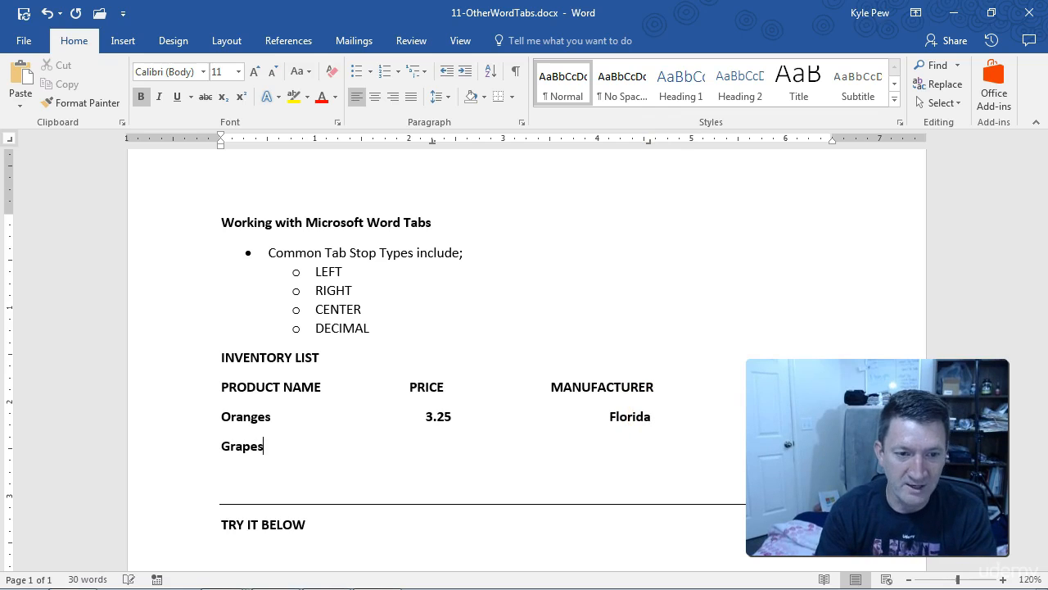
text(Grapes)
key(Tab)
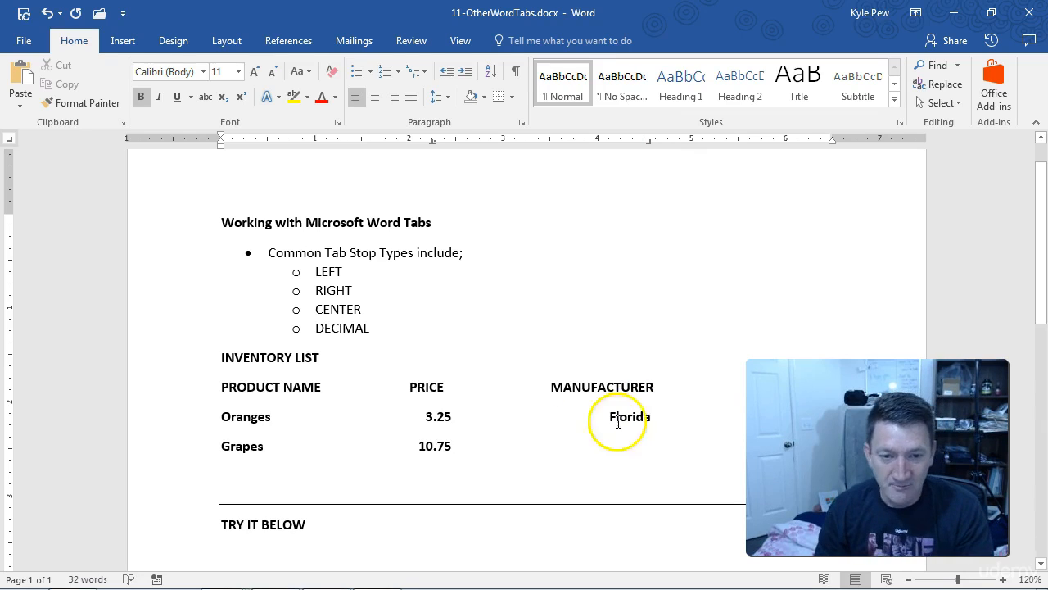
click(427, 446)
drag(426, 444, 421, 445)
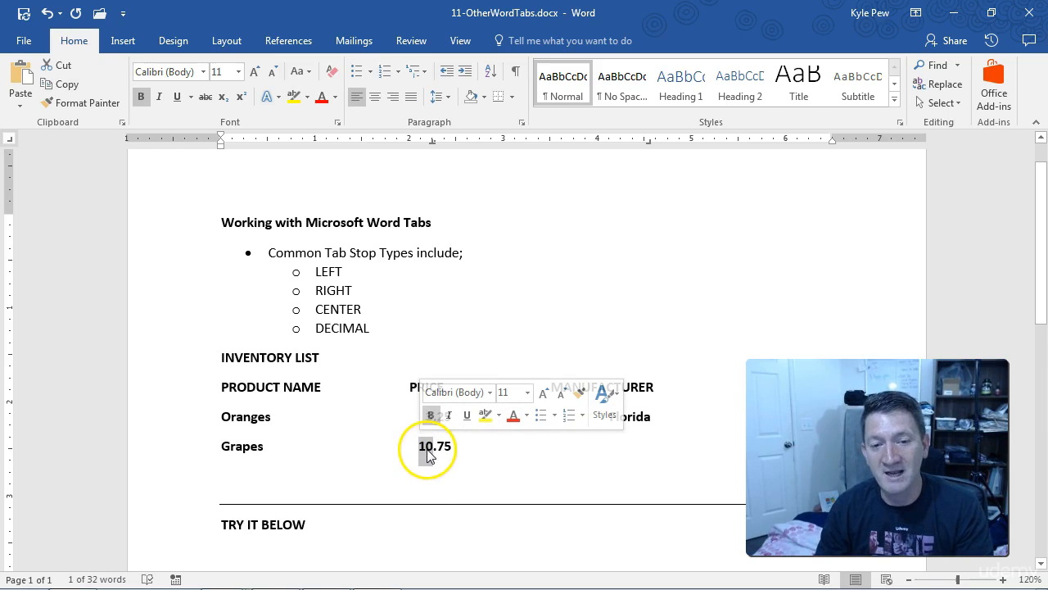
click(517, 462)
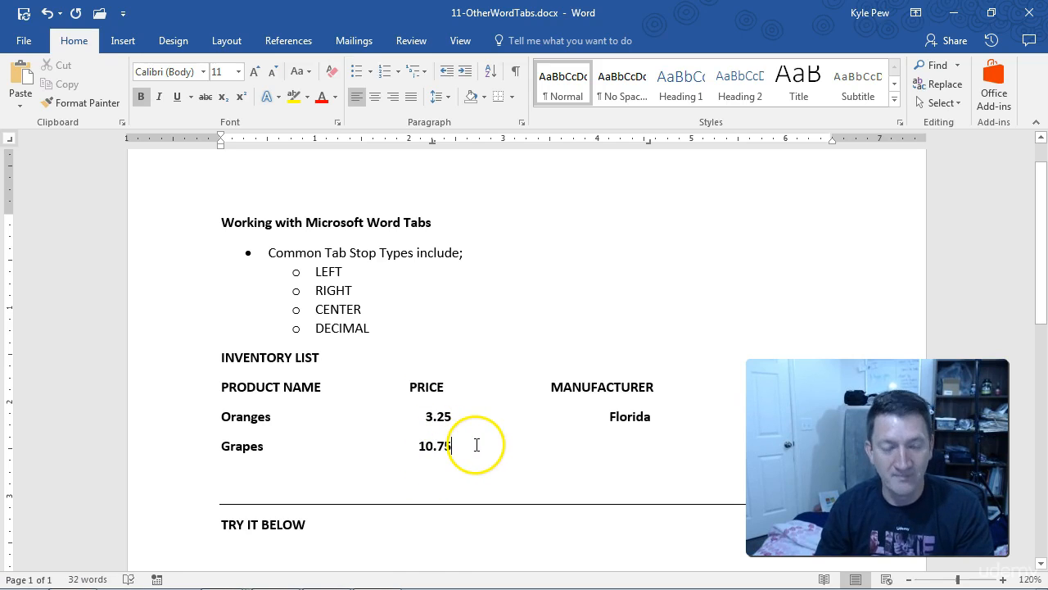
key(Tab)
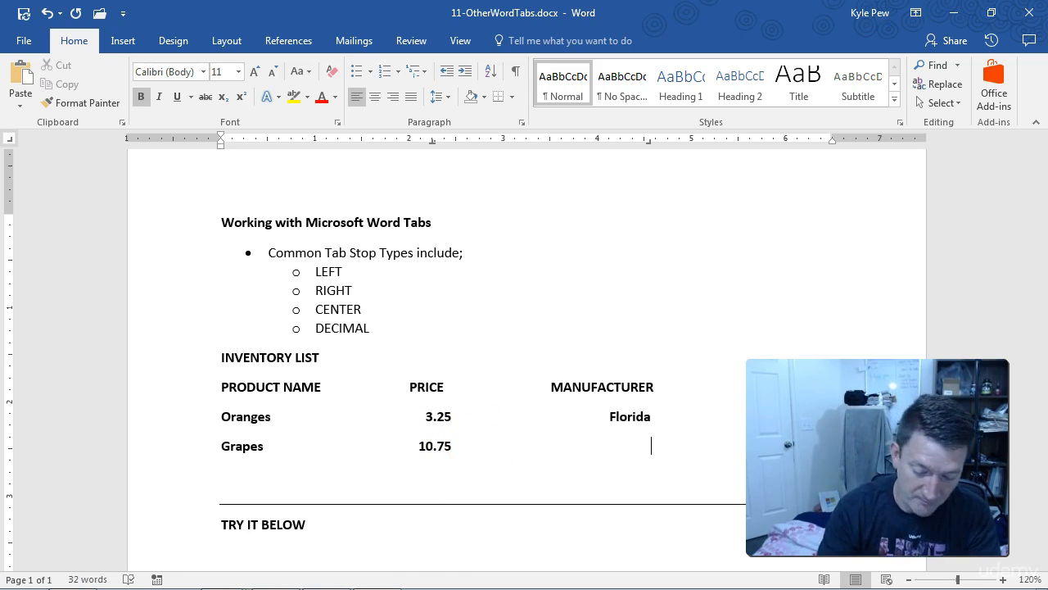
text(Napa, CA)
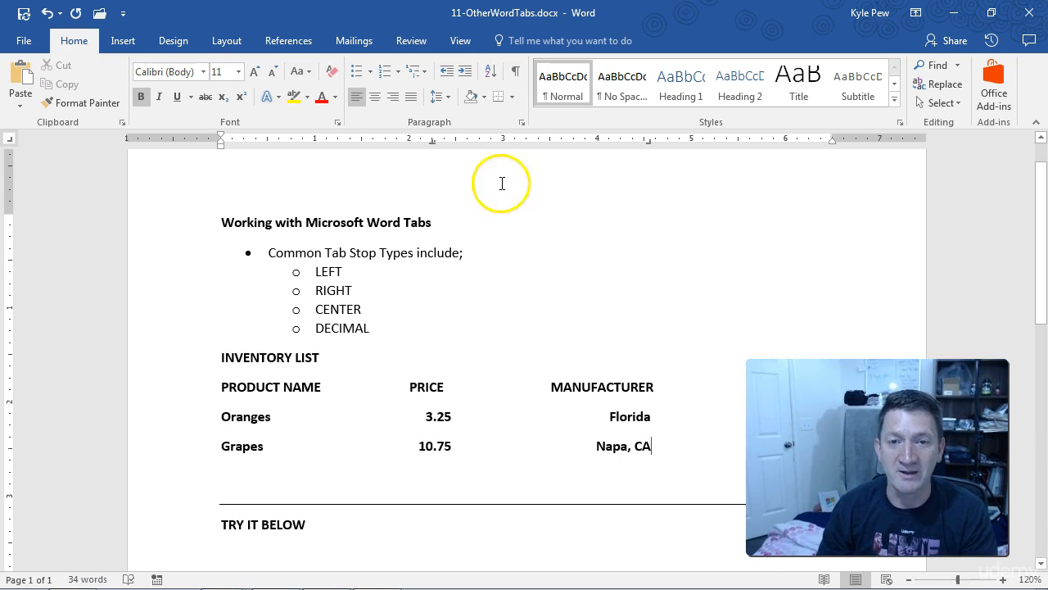
- Examine the bar tab and the indent markers among the ruler's tab selector options
click(9, 144)
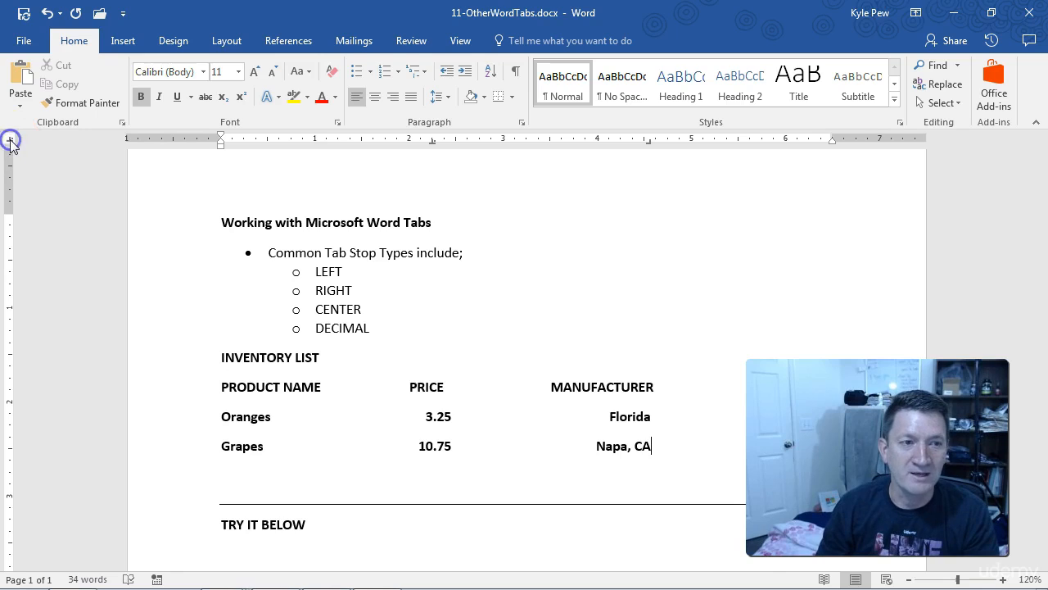
click(10, 145)
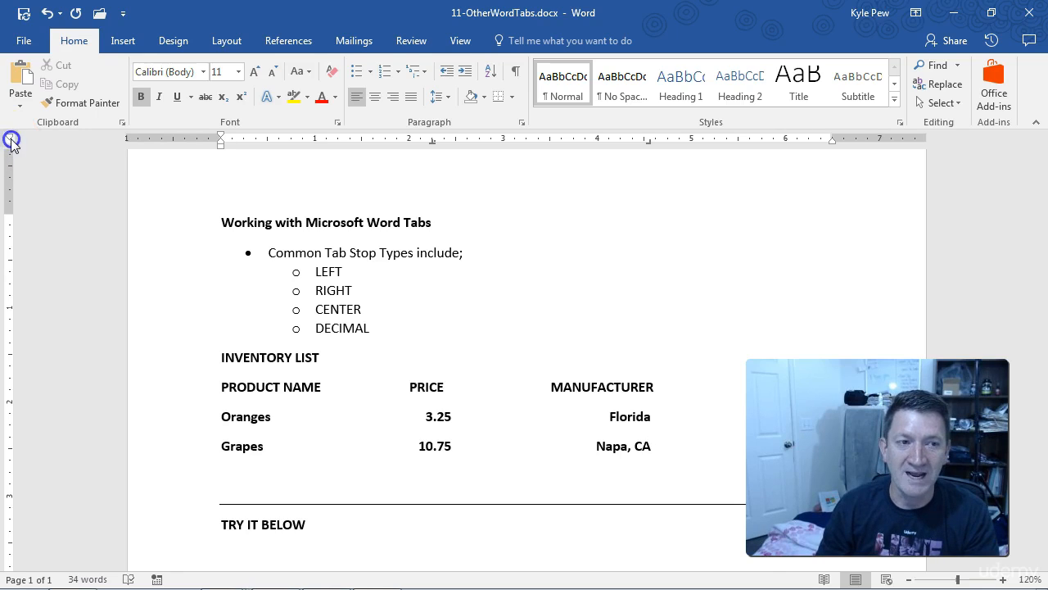
click(11, 147)
click(11, 147)
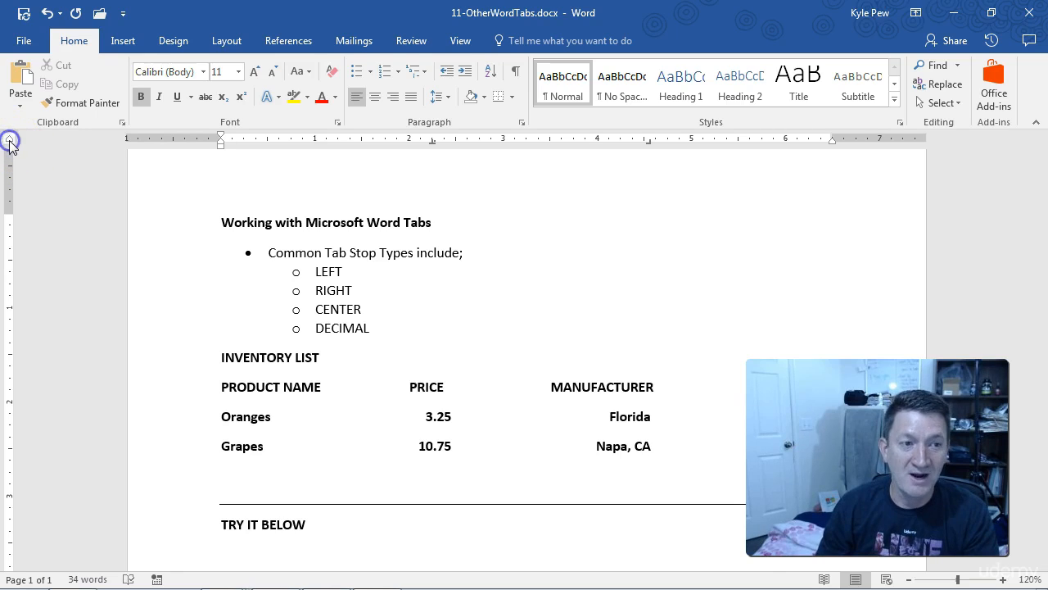
click(11, 146)
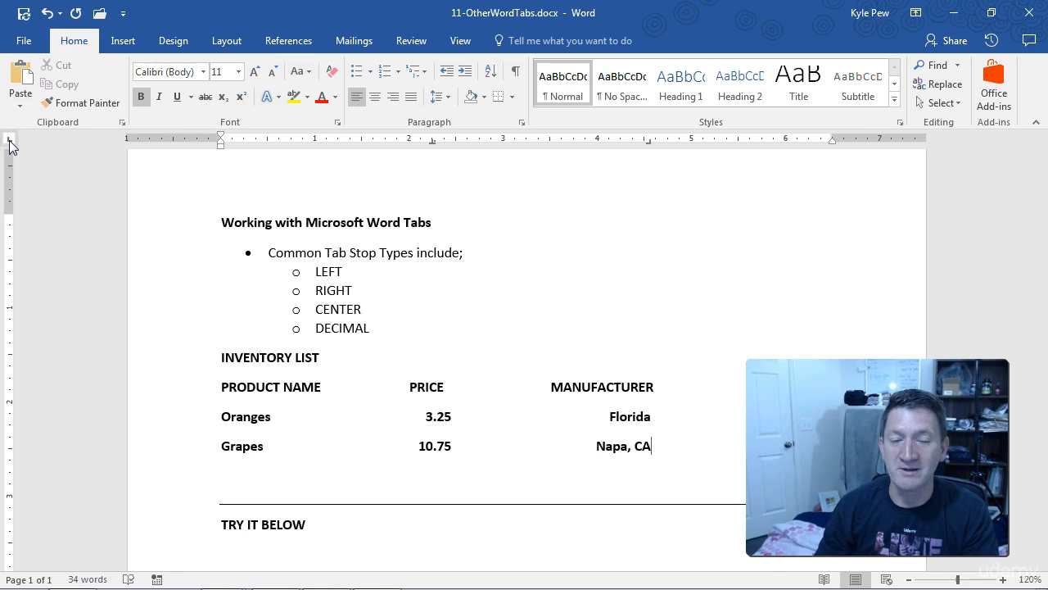